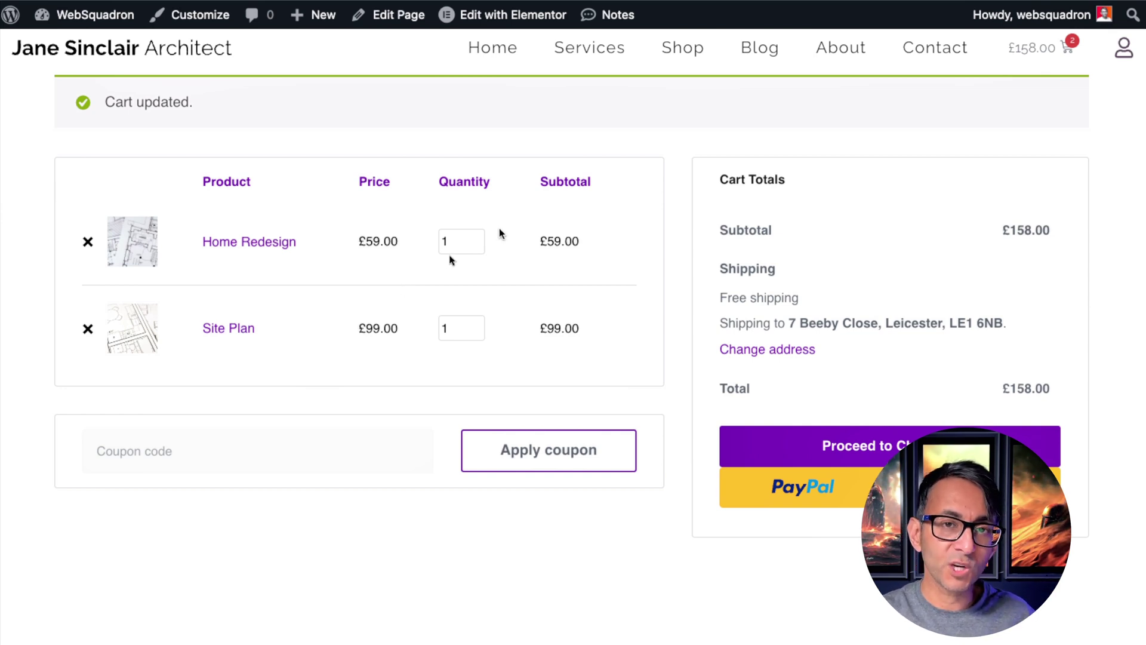
- Raise the Site Plan quantity to 2 alongside Home Redesign to trigger the -£100 discount
{"action": "left_click", "coordinate": [477, 325]}
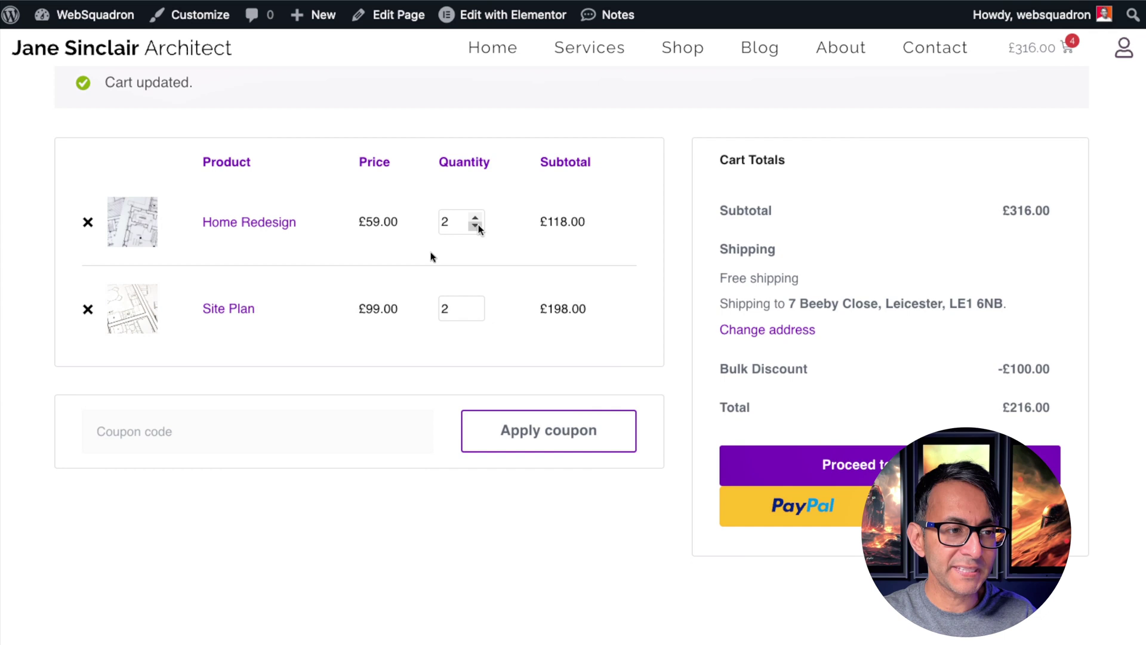
- Remove Home Redesign from the cart, leaving two Site Plans at £198
{"action": "left_click", "coordinate": [89, 221]}
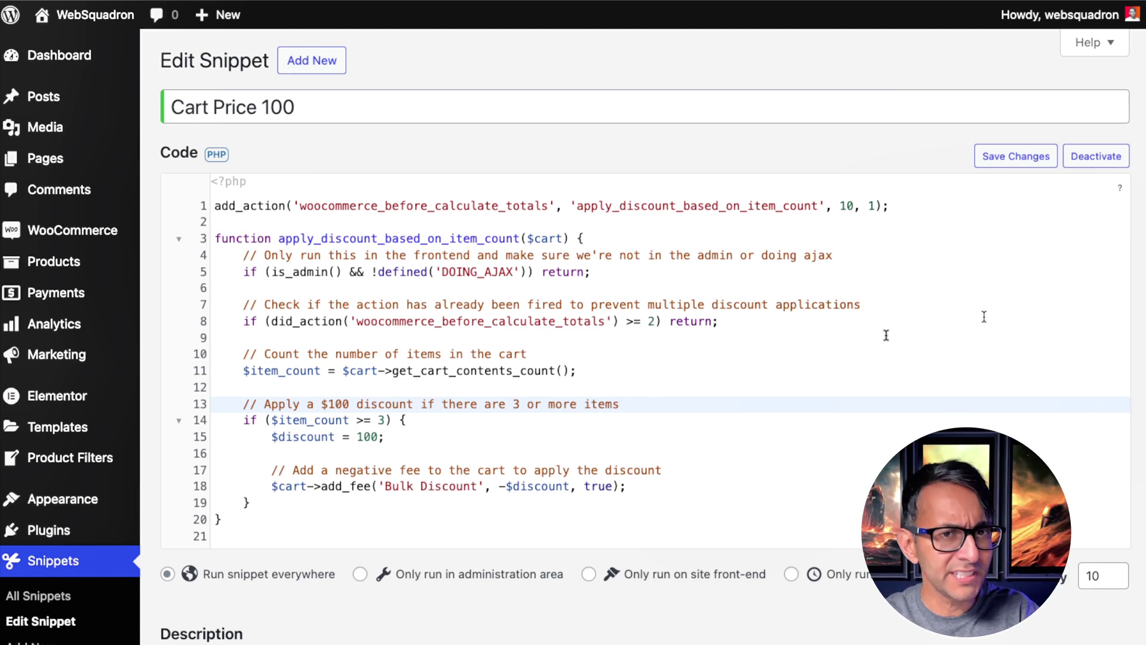
{"action": "scroll", "coordinate": [856, 295], "scroll_direction": "down", "scroll_amount": 1}
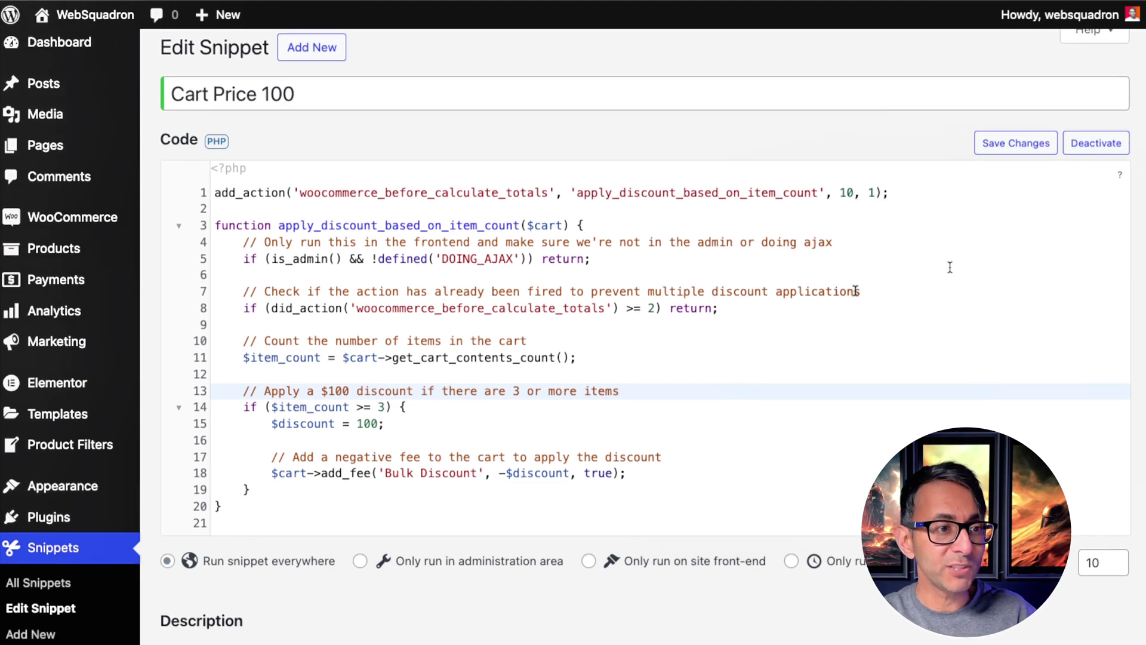
{"action": "scroll", "coordinate": [856, 290], "scroll_direction": "down", "scroll_amount": 1}
{"action": "left_click", "coordinate": [672, 396]}
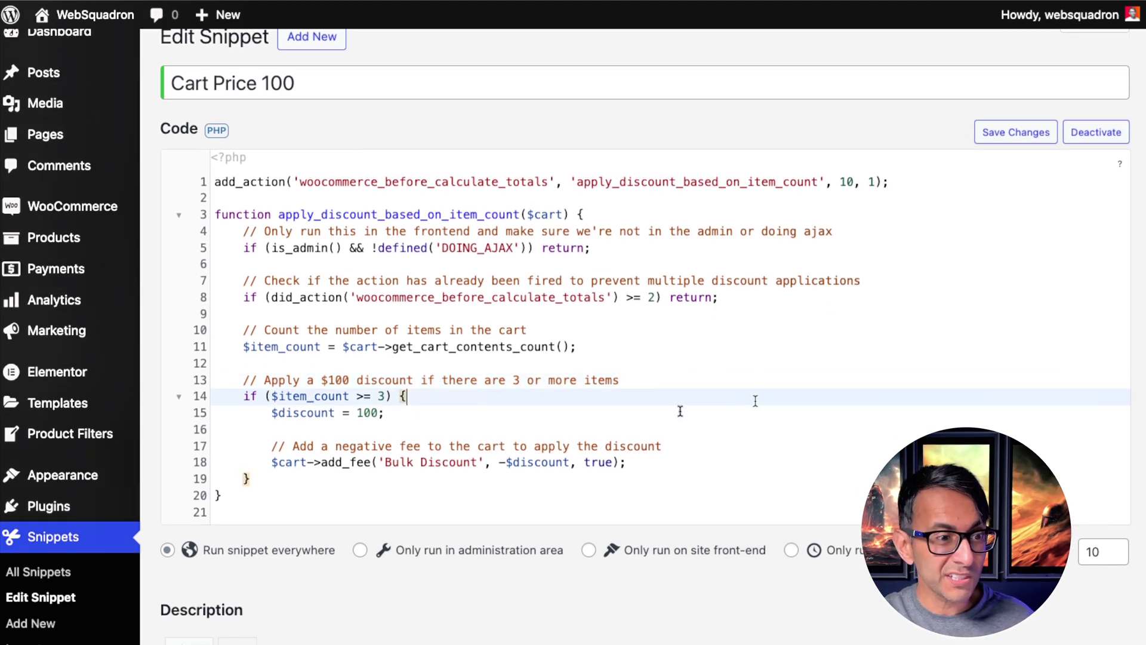
{"action": "key", "text": "Right"}
{"action": "key", "text": "Right"}
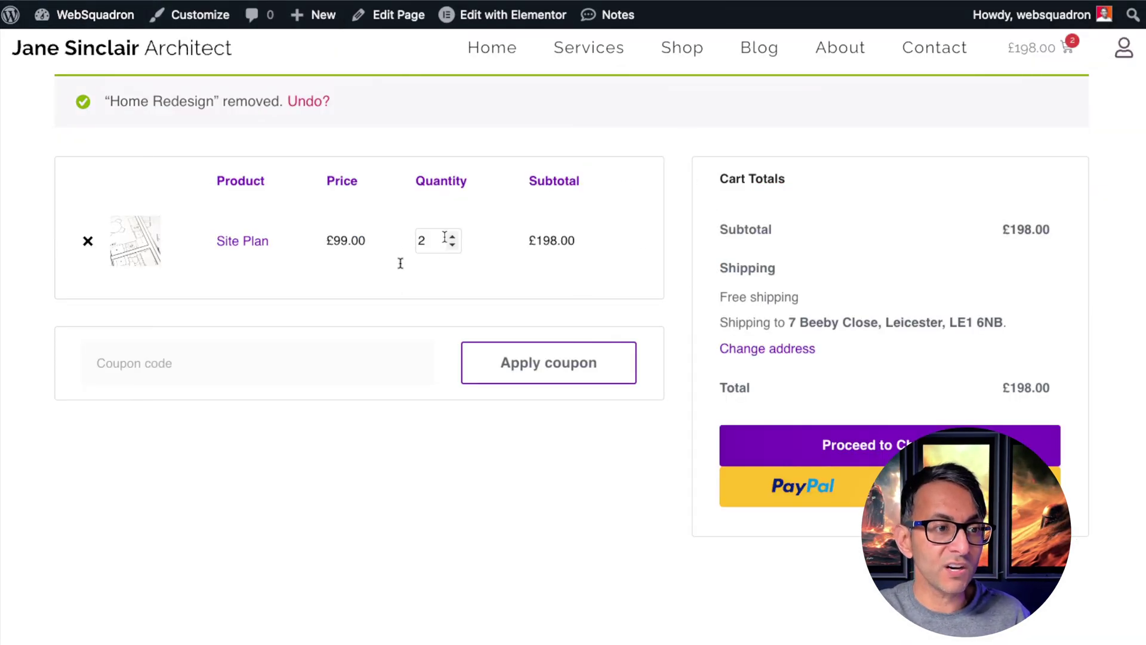
- Change the Site Plan quantity to 5 for a £395 total after the Bulk Discount
{"action": "triple_click", "coordinate": [454, 235]}
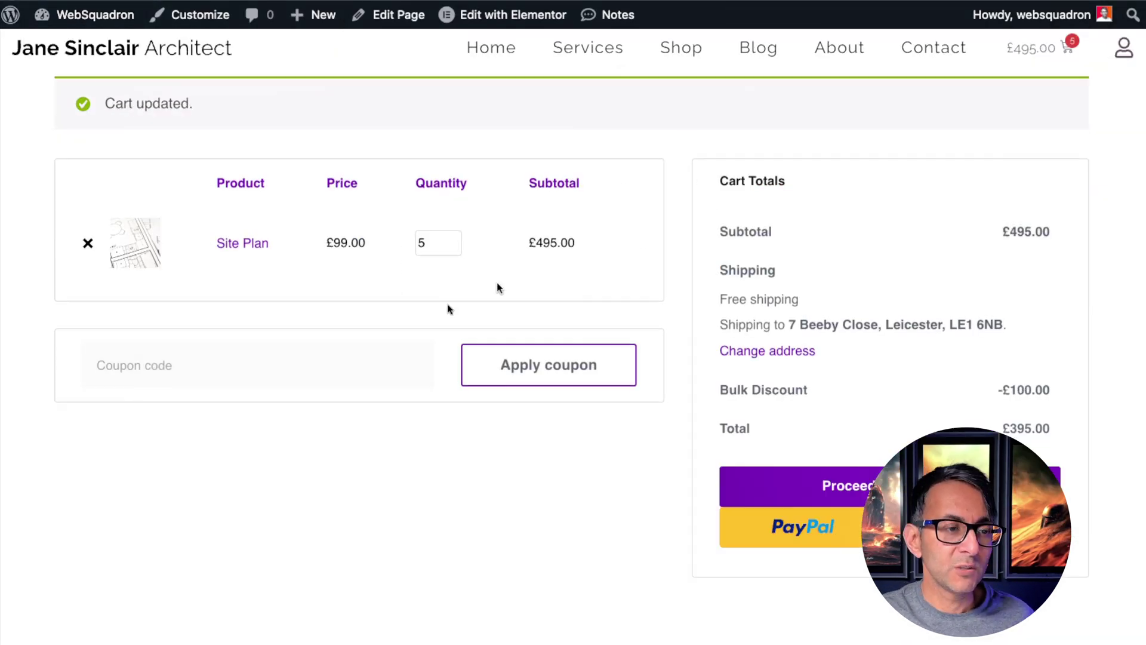
{"action": "scroll", "coordinate": [851, 304], "scroll_direction": "down", "scroll_amount": 2}
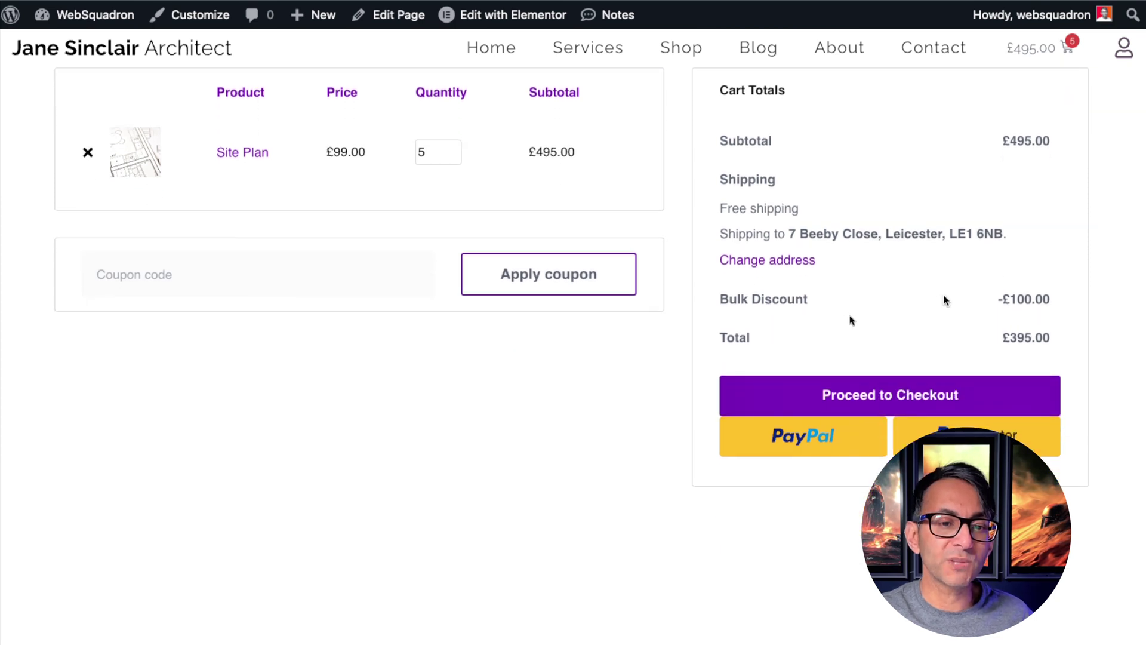